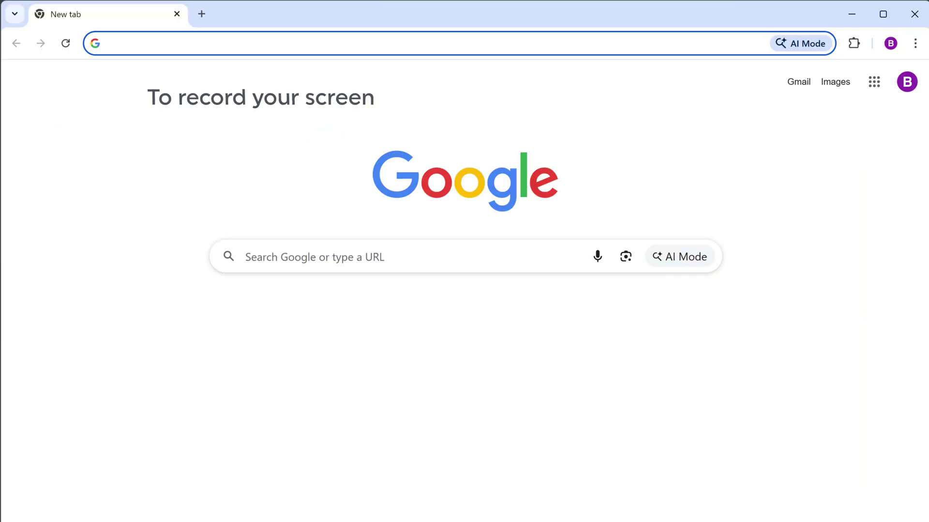
# Step: Load videomule.ai and sign in with the Google account to reach the Projects dashboard
pyautogui.write('videomule.ai')
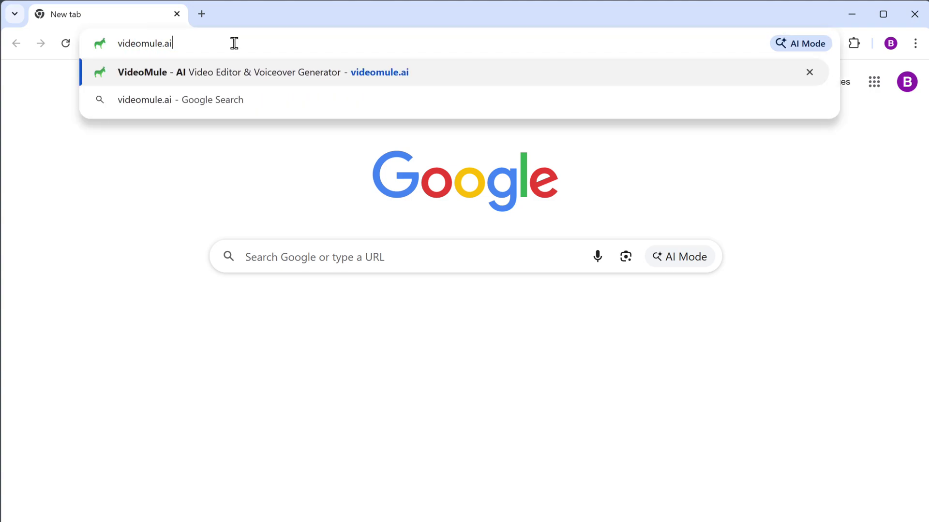
pyautogui.press('Return')
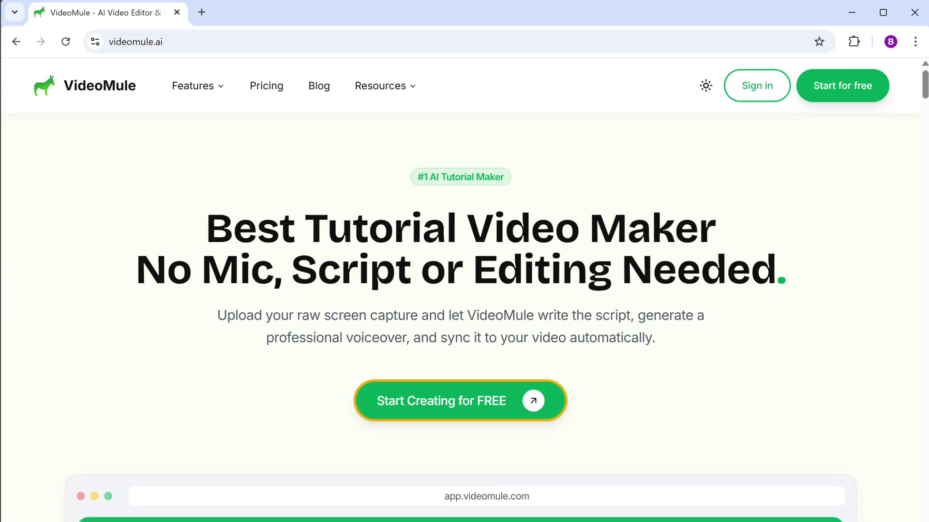
pyautogui.click(454, 406)
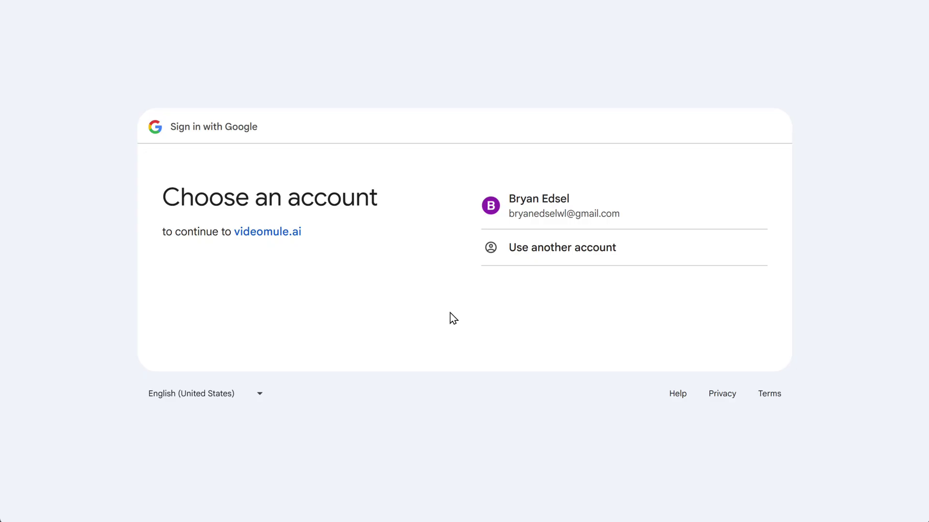
pyautogui.click(518, 216)
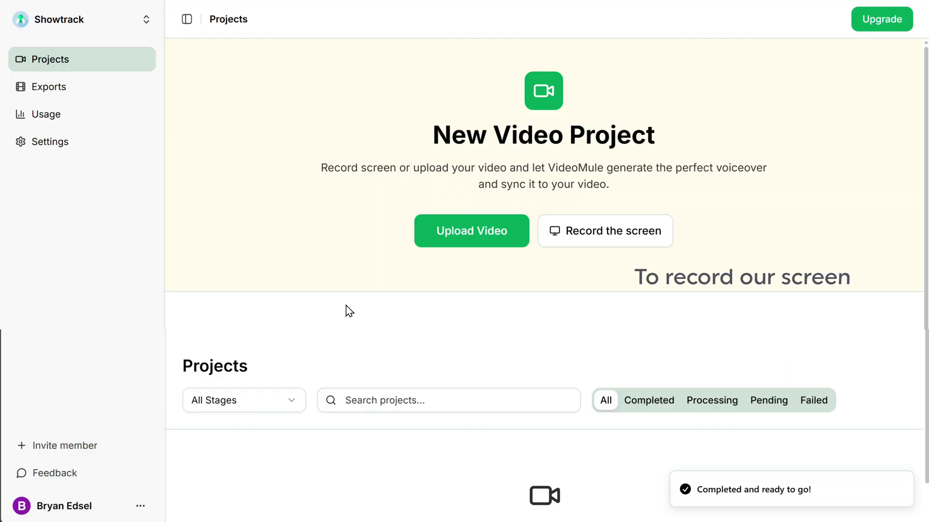
# Step: Start a Screen Only recording that shares the VideoMule Chrome window
pyautogui.click(611, 243)
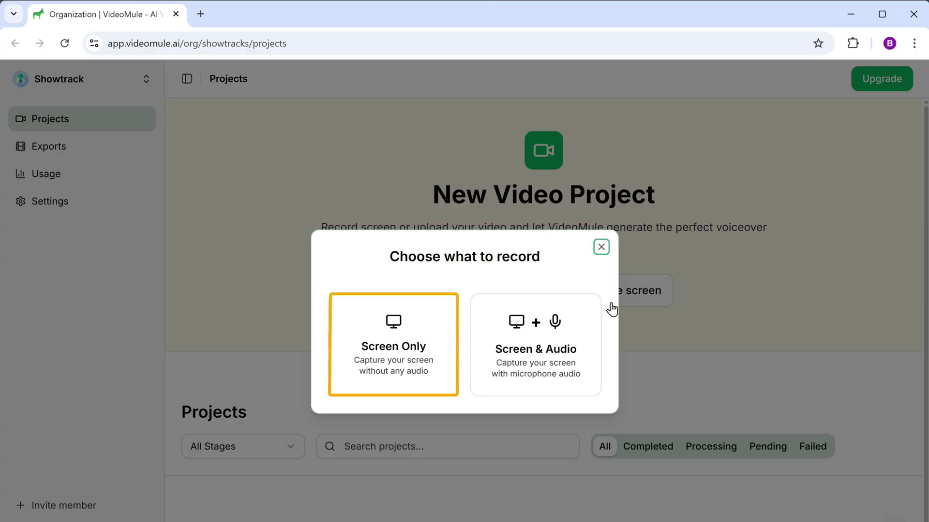
pyautogui.click(393, 365)
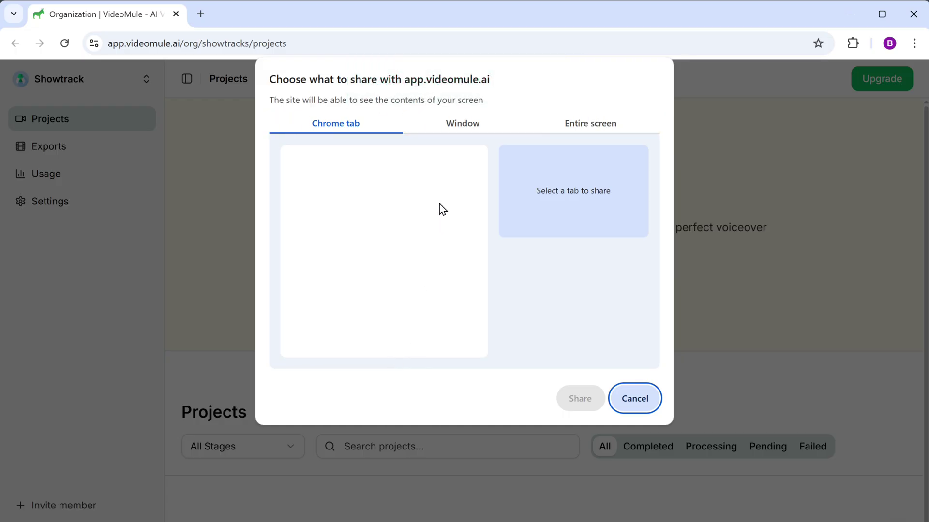
pyautogui.click(462, 124)
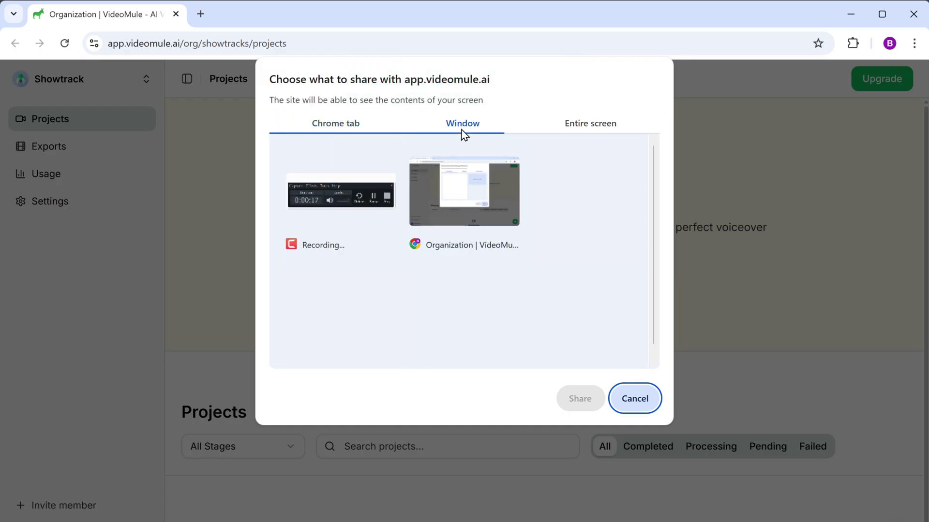
pyautogui.click(457, 201)
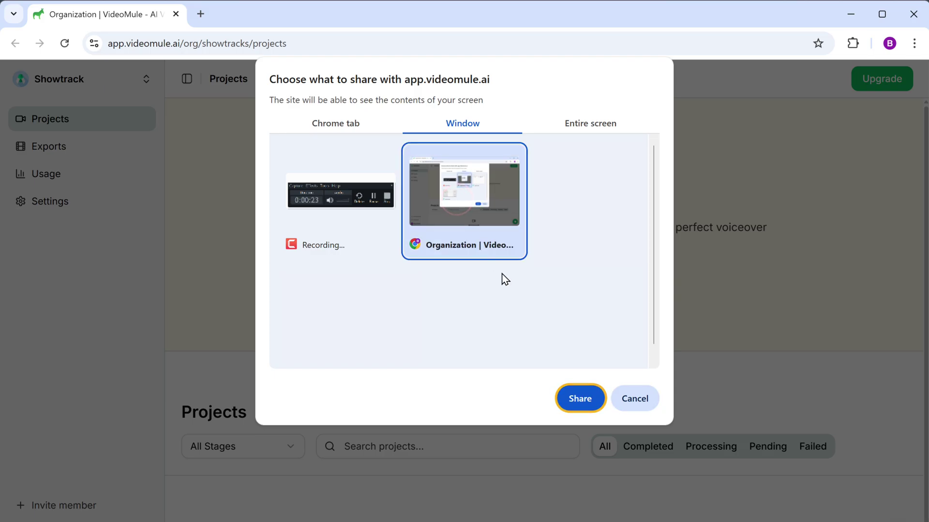
pyautogui.click(582, 407)
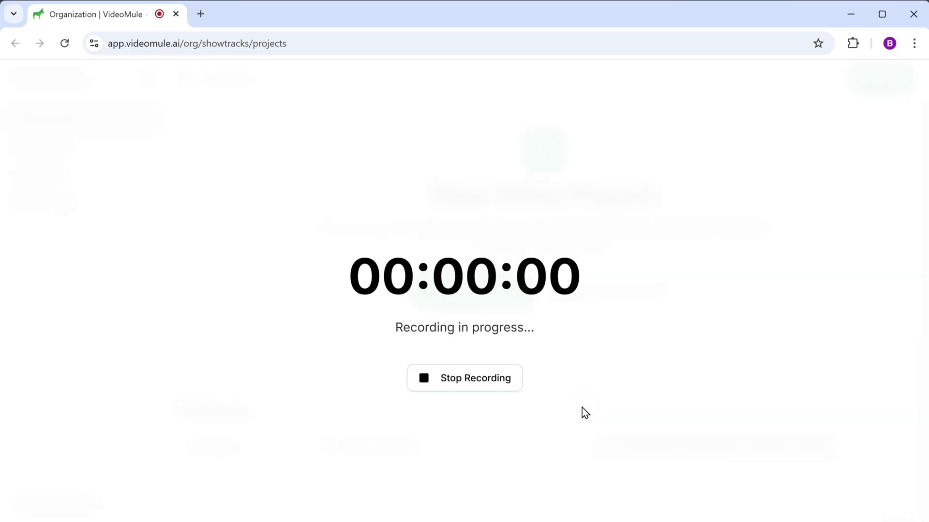
# Step: Load watermarkremover.io in a new browser tab
pyautogui.click(201, 15)
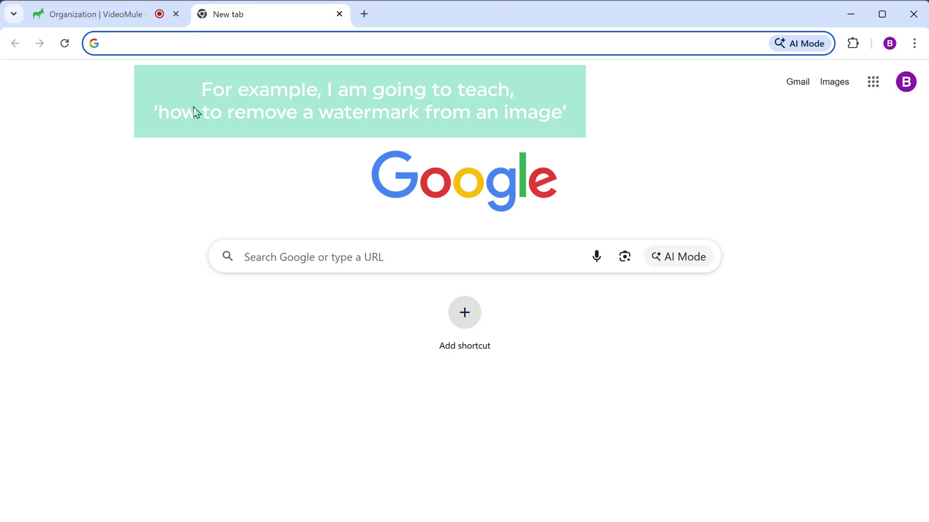
pyautogui.write('watermarkremover.io')
pyautogui.press('Return')
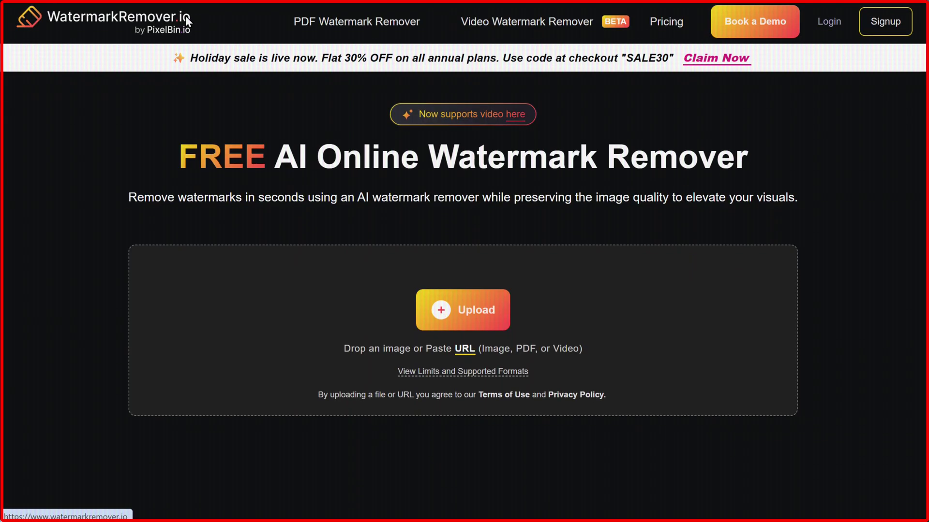
# Step: Upload the watermarked sample image banner-before.jpg, then stop the screen share
pyautogui.click(448, 320)
pyautogui.rightClick(92, 204)
pyautogui.click(204, 139)
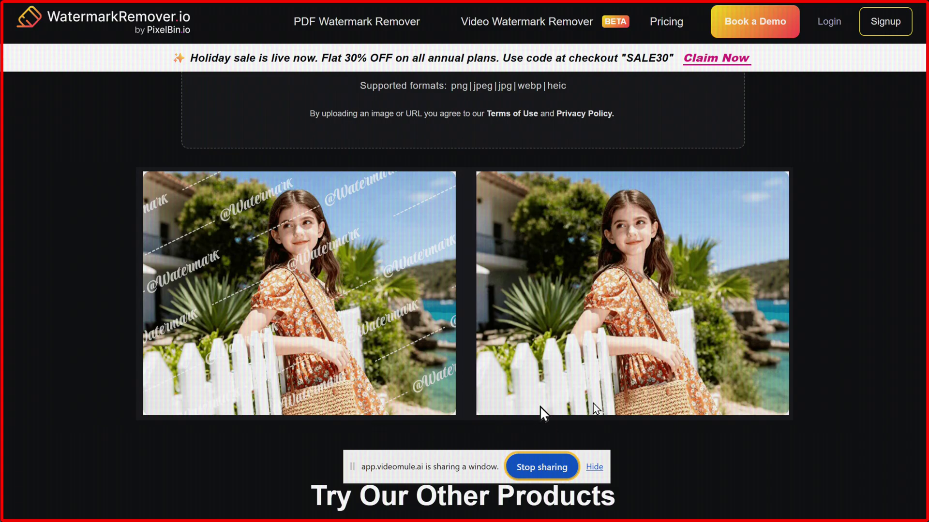
pyautogui.click(543, 471)
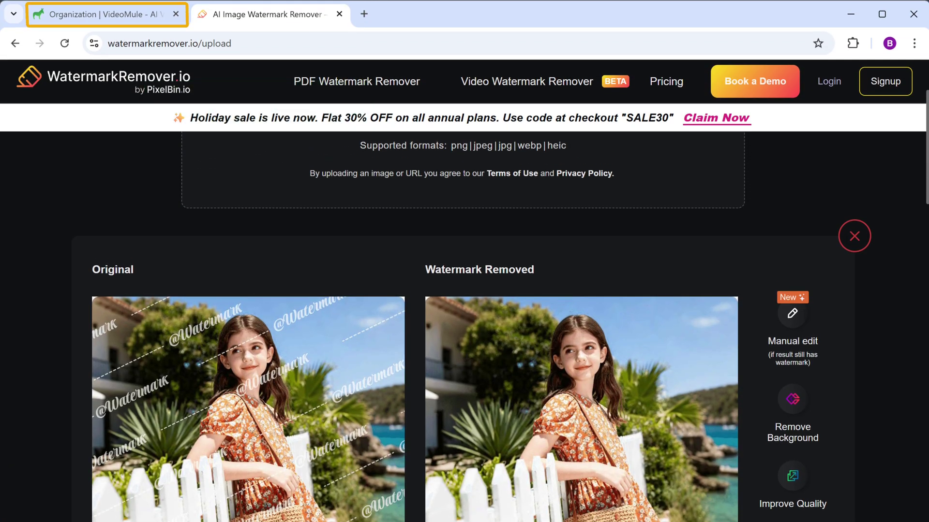
# Step: Back in VideoMule, play and pause the recording preview, then continue to Create Video
pyautogui.click(107, 14)
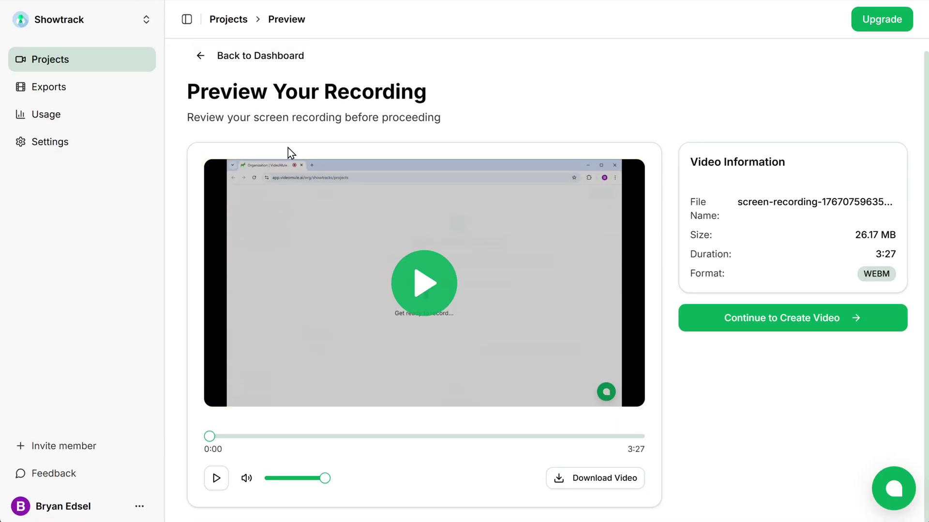
pyautogui.click(422, 290)
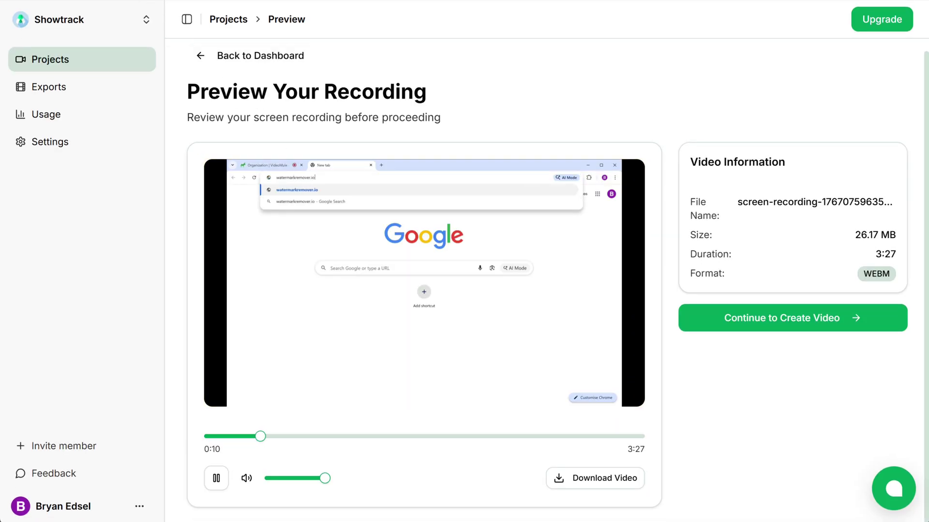
pyautogui.click(216, 479)
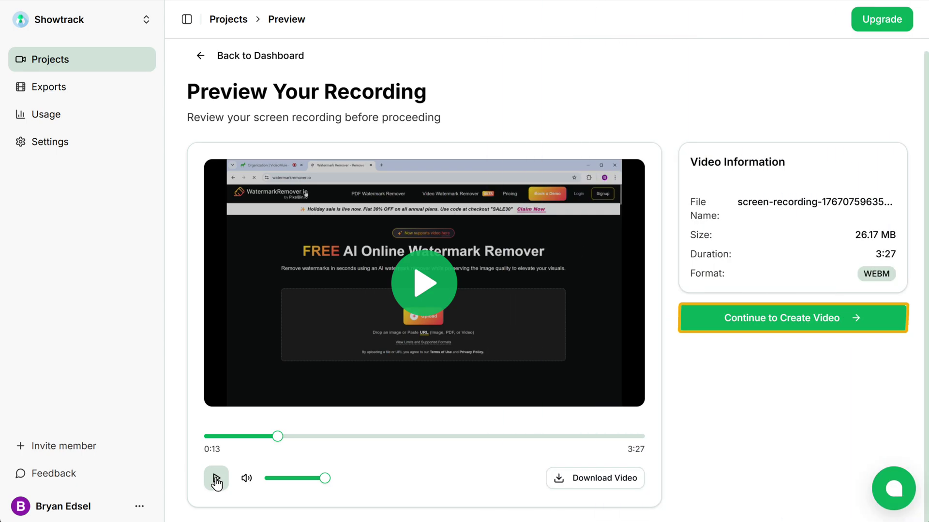
pyautogui.click(796, 324)
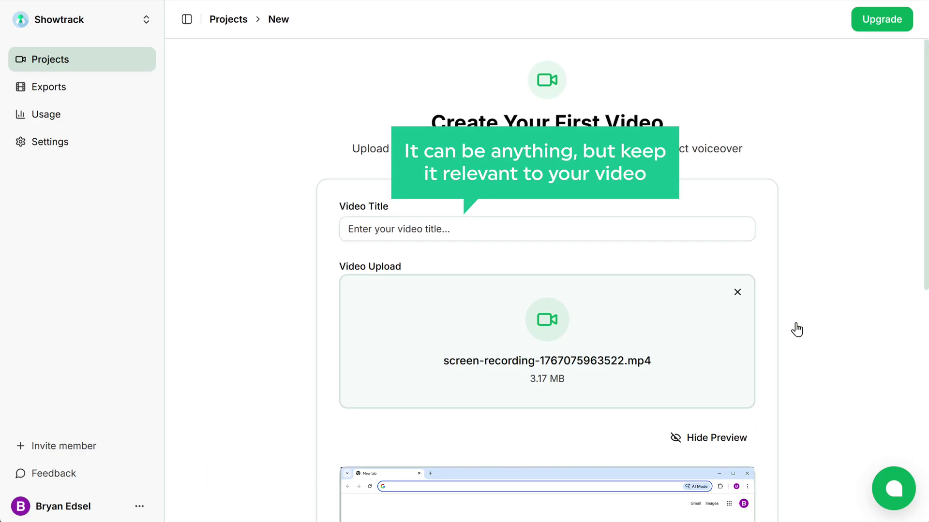
# Step: Enter the video title 'How to Remove Watermark from Image in just few seconds'
pyautogui.click(689, 229)
pyautogui.write('How to Remove Watermark from Image in just few seconds')
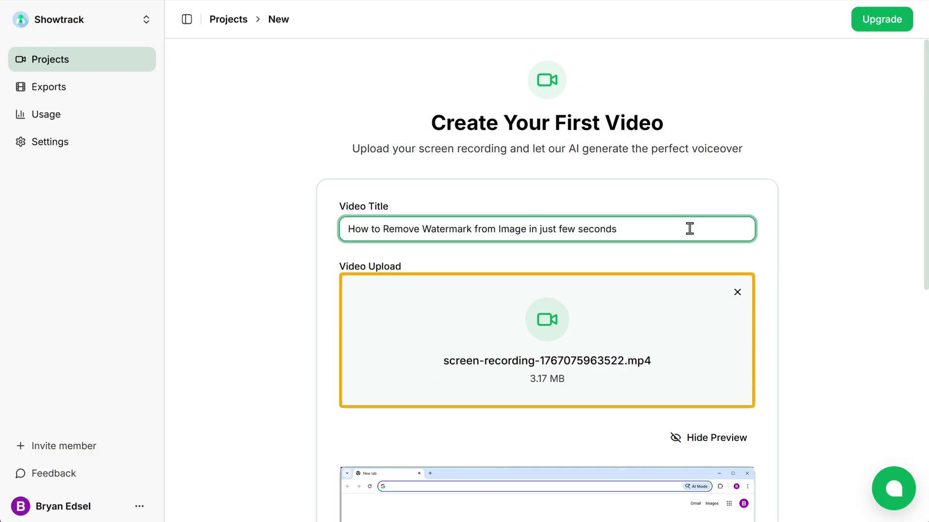
pyautogui.moveTo(925, 228); pyautogui.dragTo(925, 459)
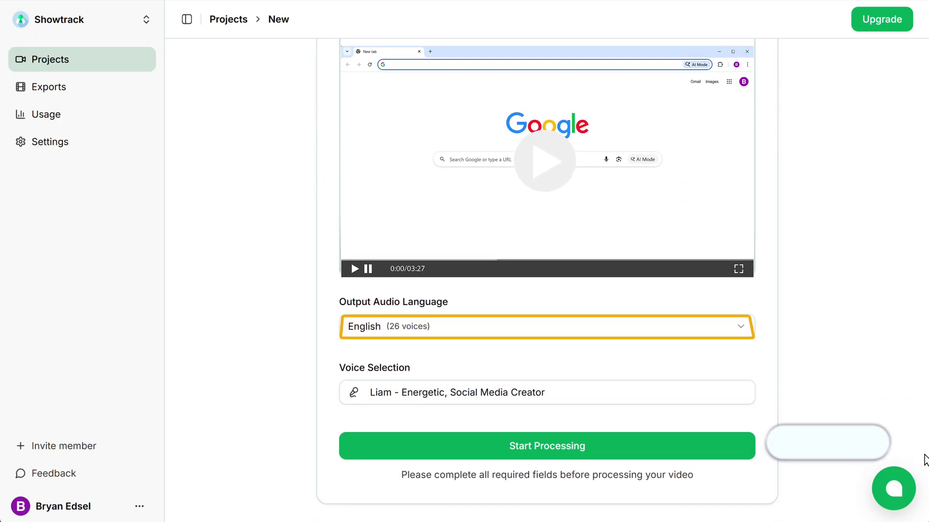
# Step: Keep English as the output audio language
pyautogui.click(708, 332)
pyautogui.moveTo(580, 305)
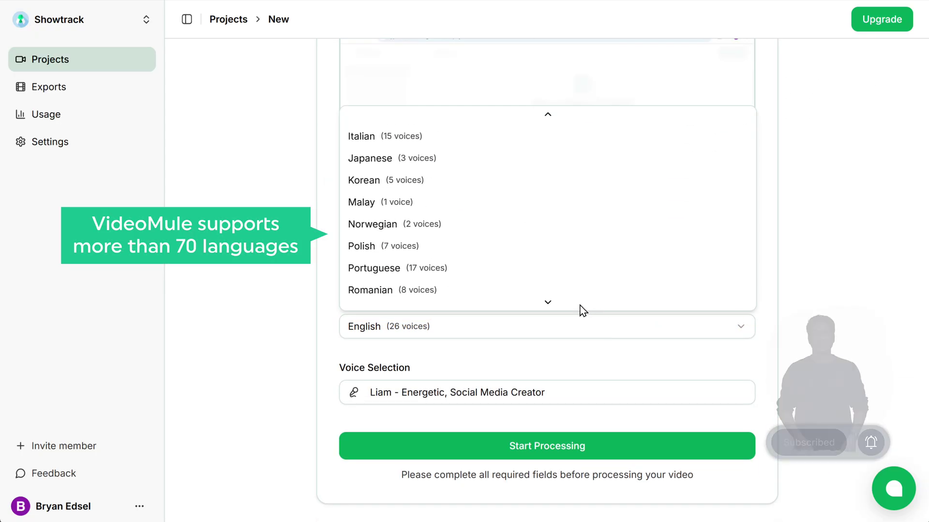
pyautogui.moveTo(538, 120)
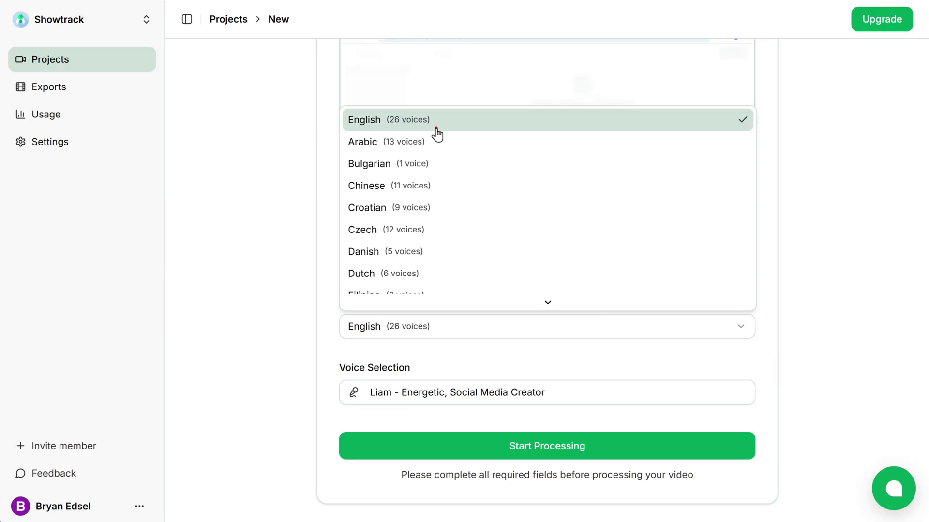
pyautogui.click(436, 130)
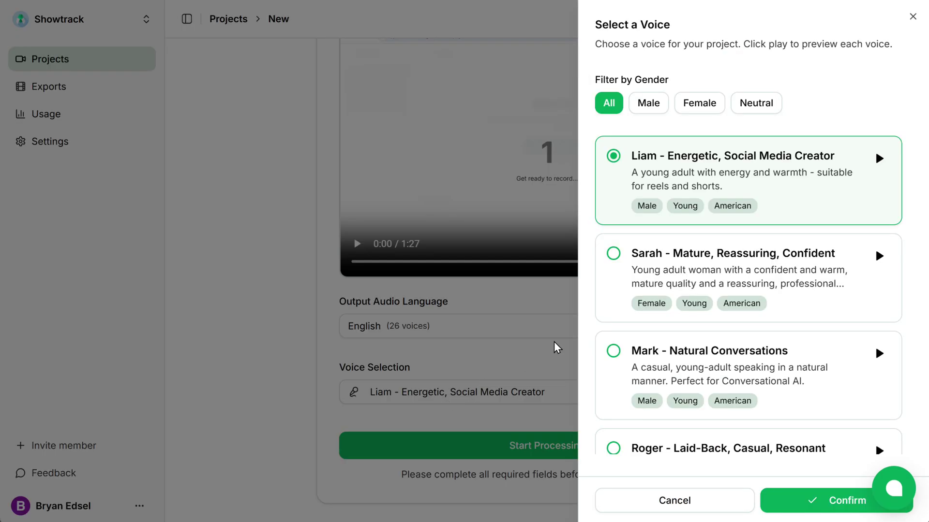
# Step: Switch the narrator to Mark - Natural Conversations and start processing the project
pyautogui.moveTo(908, 164); pyautogui.dragTo(908, 176)
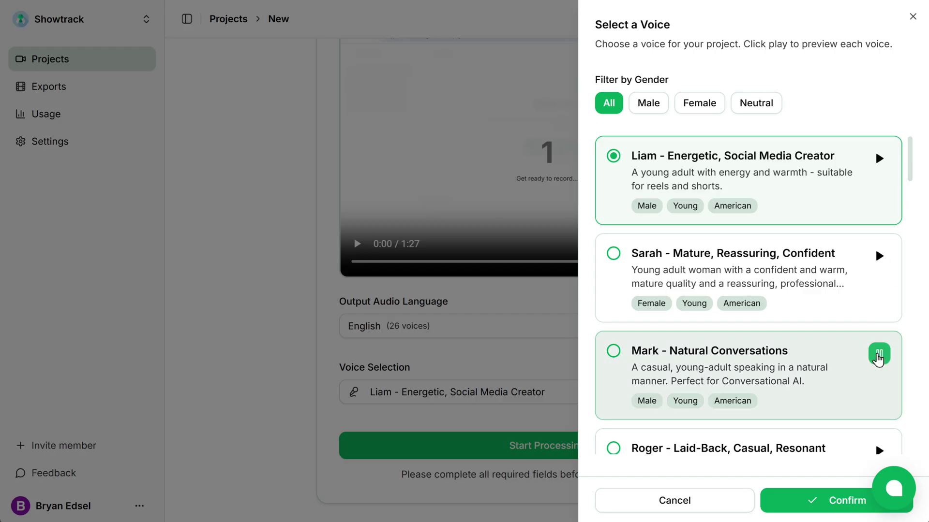
pyautogui.click(614, 352)
pyautogui.click(774, 508)
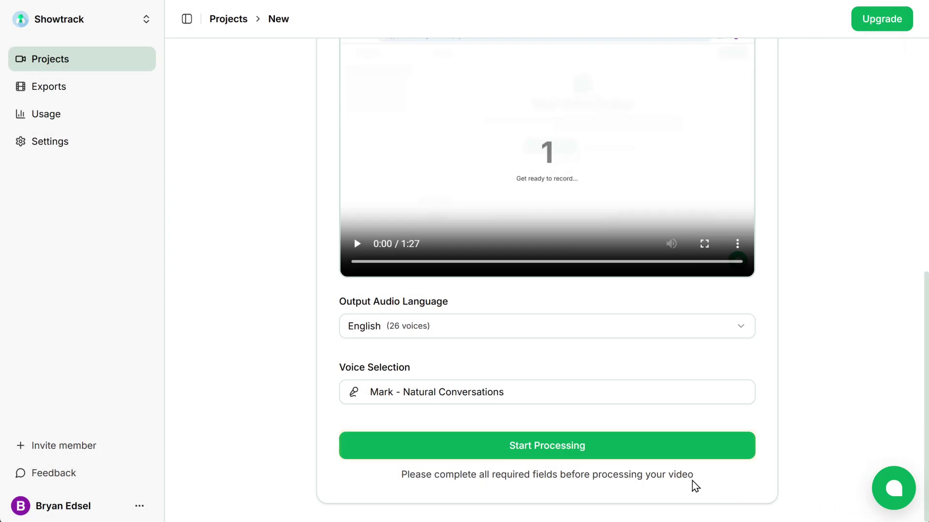
pyautogui.click(539, 454)
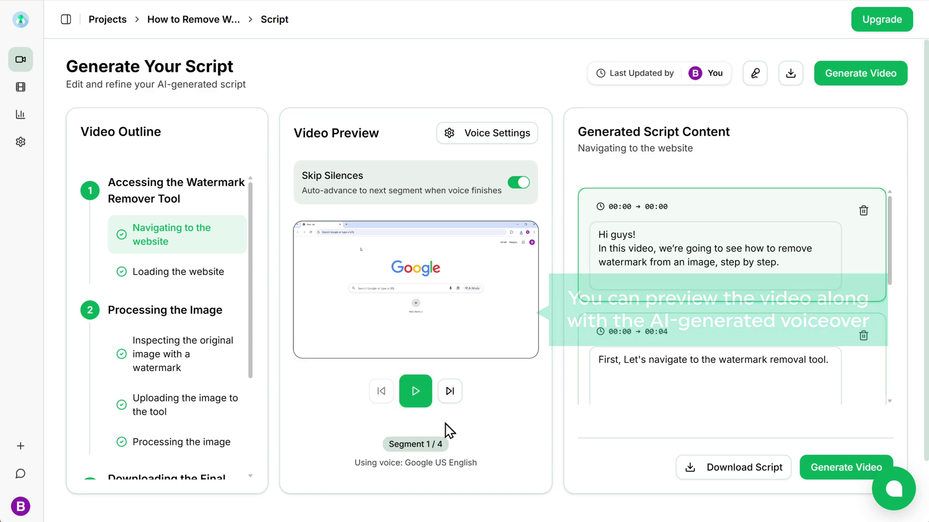
# Step: Replace the search-suggestion line with 'Now, click on the first search result.', save, and preview the narration
pyautogui.click(415, 391)
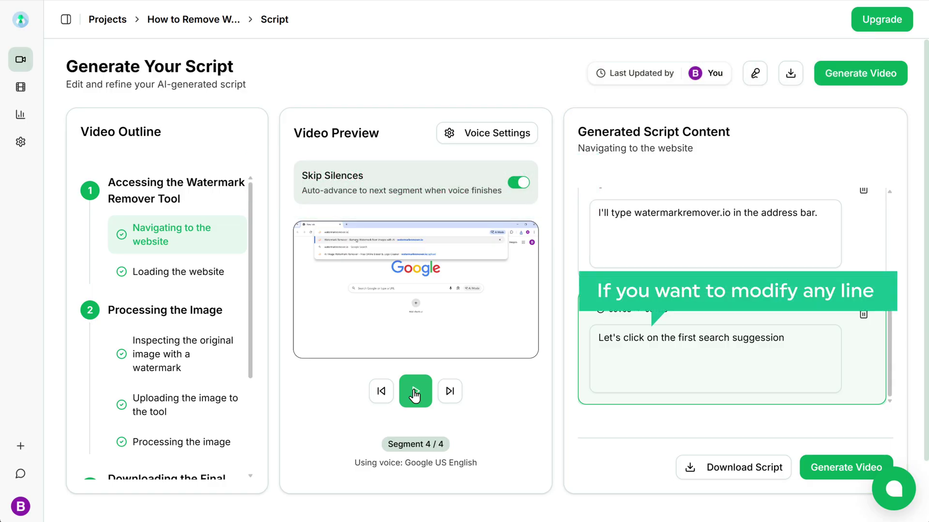
pyautogui.moveTo(598, 340); pyautogui.dragTo(784, 365)
pyautogui.write('Now, click on the first ')
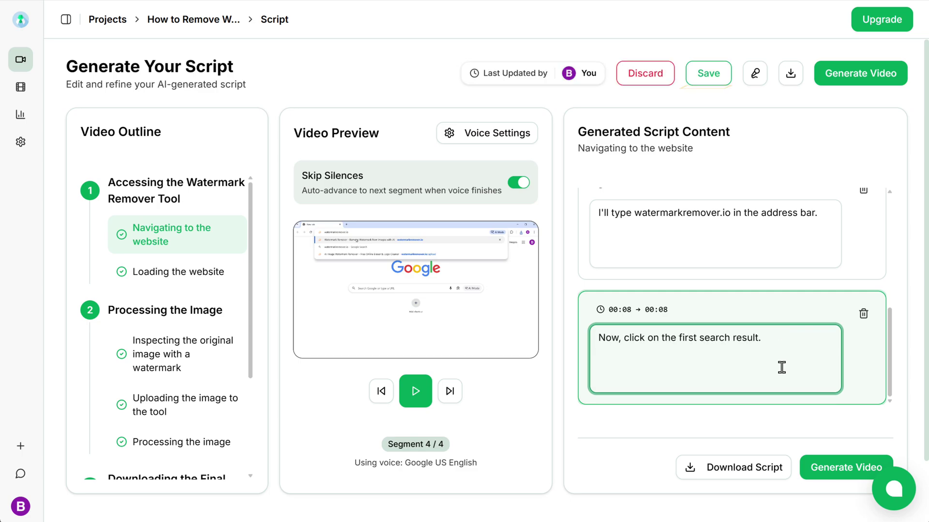
pyautogui.write('search result.')
pyautogui.click(709, 73)
pyautogui.click(856, 231)
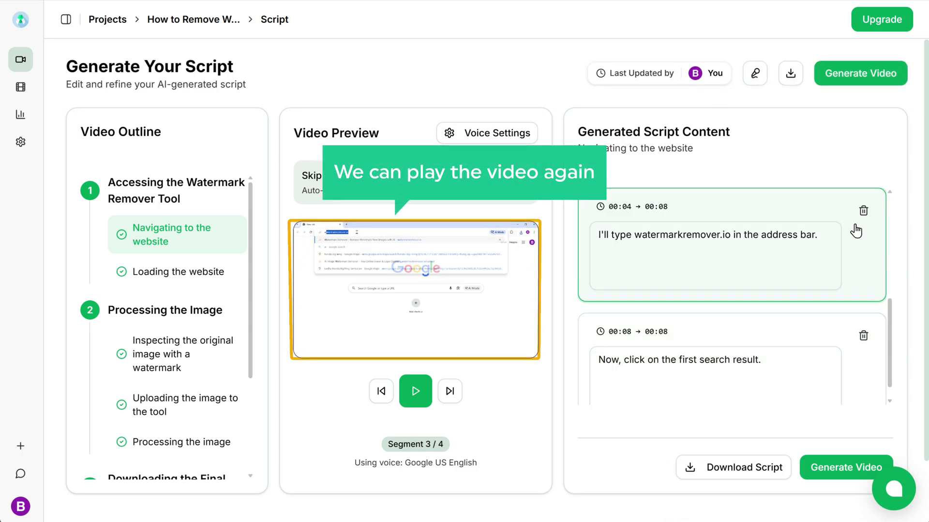
pyautogui.click(415, 391)
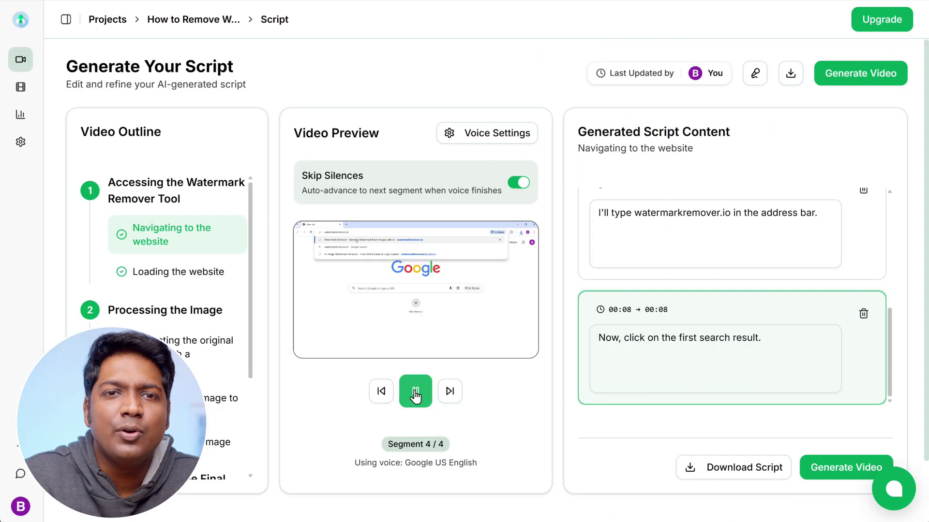
# Step: Generate the narrated video and pause the editor preview to check narration sync
pyautogui.click(851, 475)
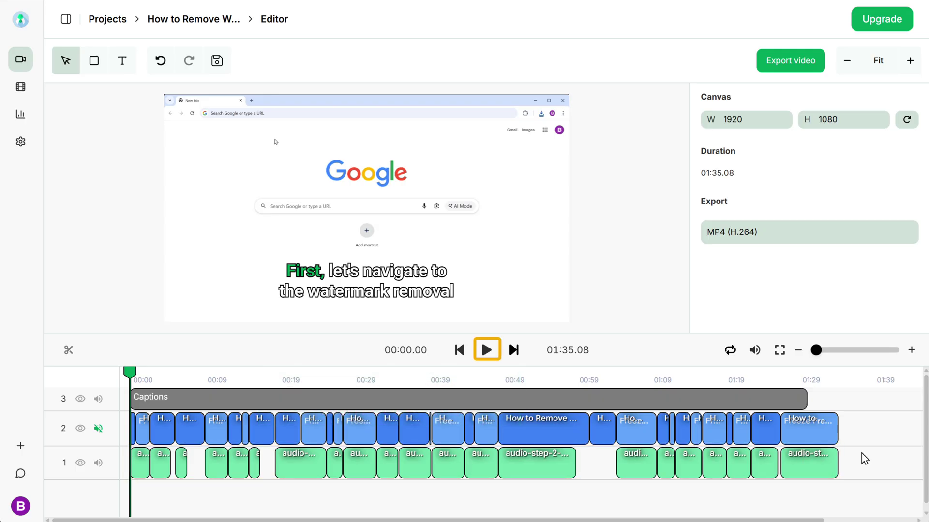
pyautogui.click(487, 353)
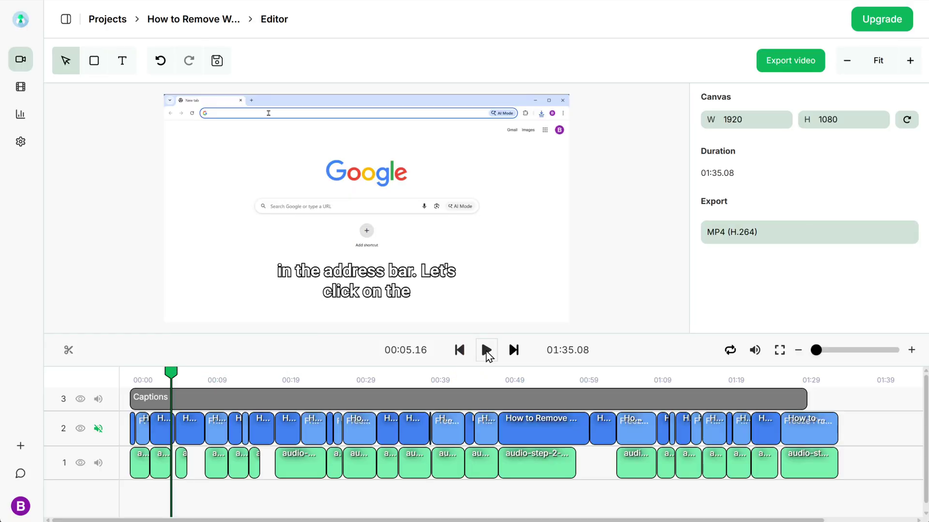
# Step: Delete the Captions track, zoom into the timeline, and play from the middle section
pyautogui.click(427, 399)
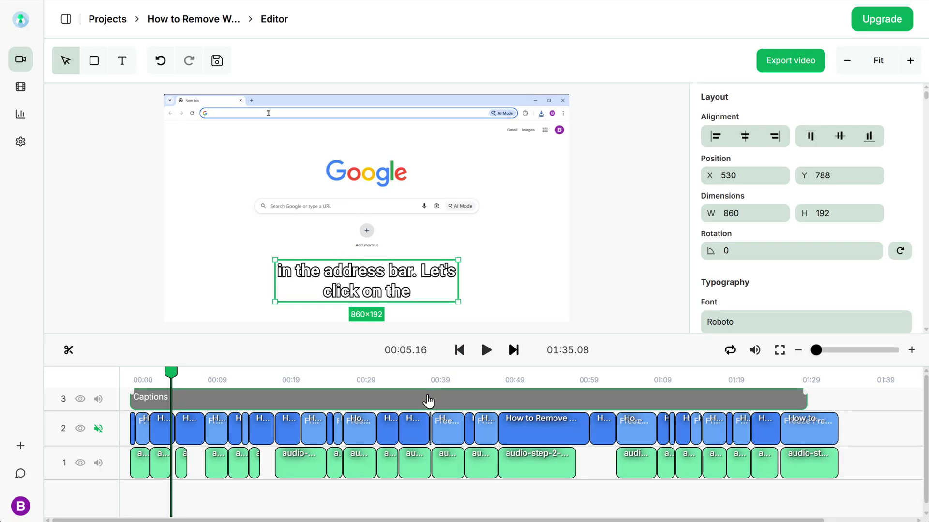
pyautogui.press('Delete')
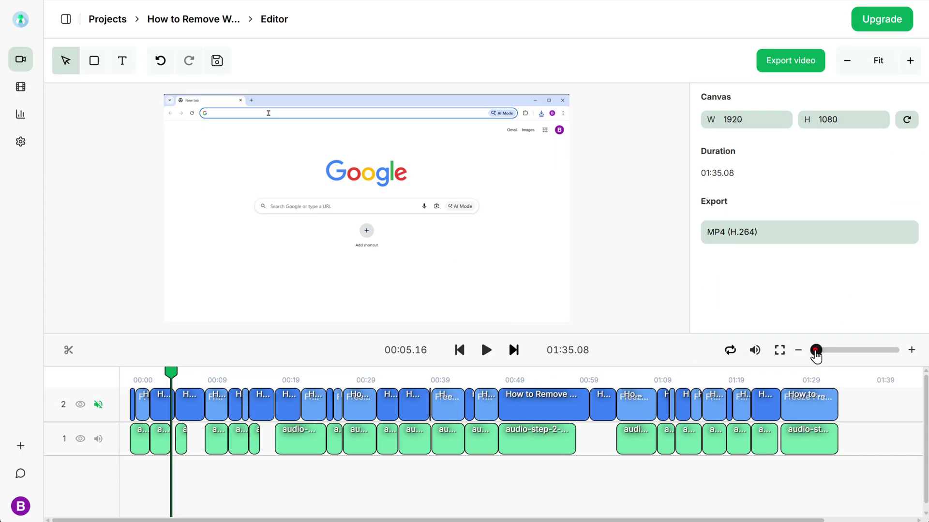
pyautogui.moveTo(816, 350); pyautogui.dragTo(855, 351)
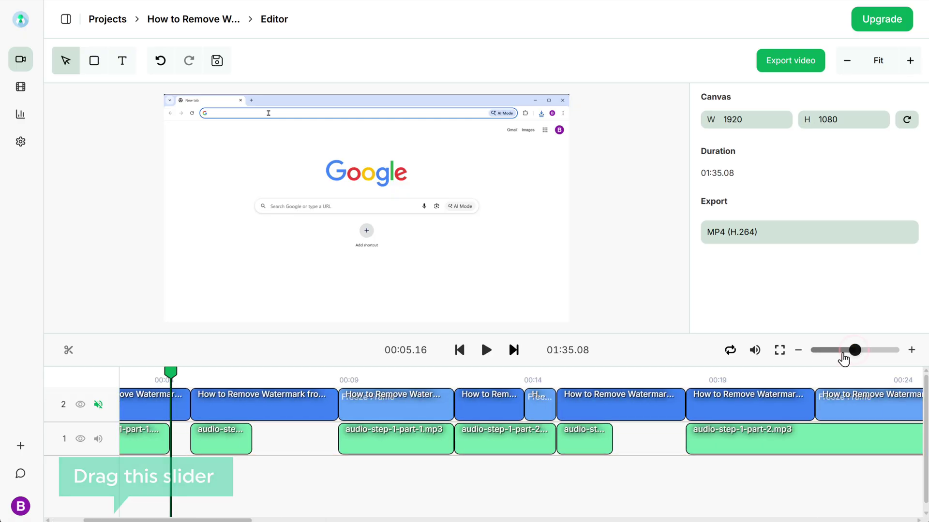
pyautogui.moveTo(171, 520); pyautogui.dragTo(441, 519)
pyautogui.click(487, 351)
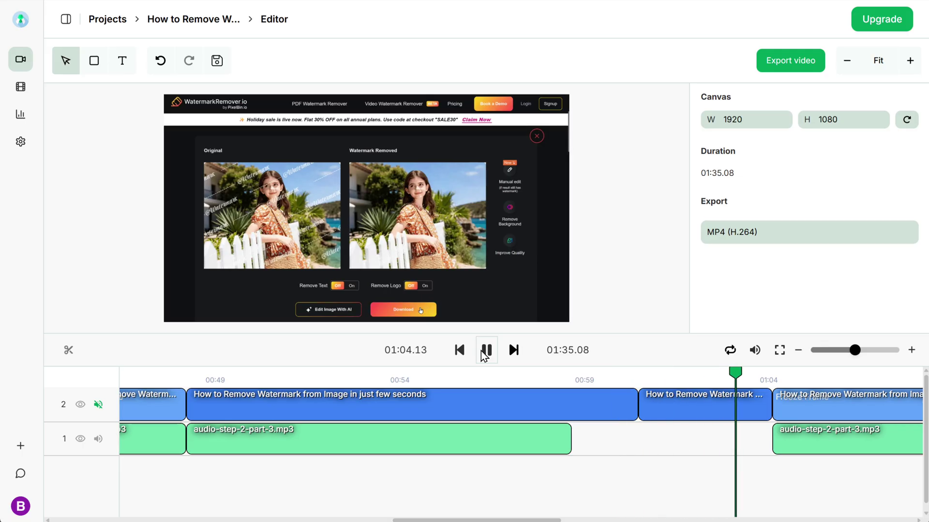
# Step: Delete the extra How to Remove Watermark clip near one minute, close the gap, and replay the join
pyautogui.click(485, 351)
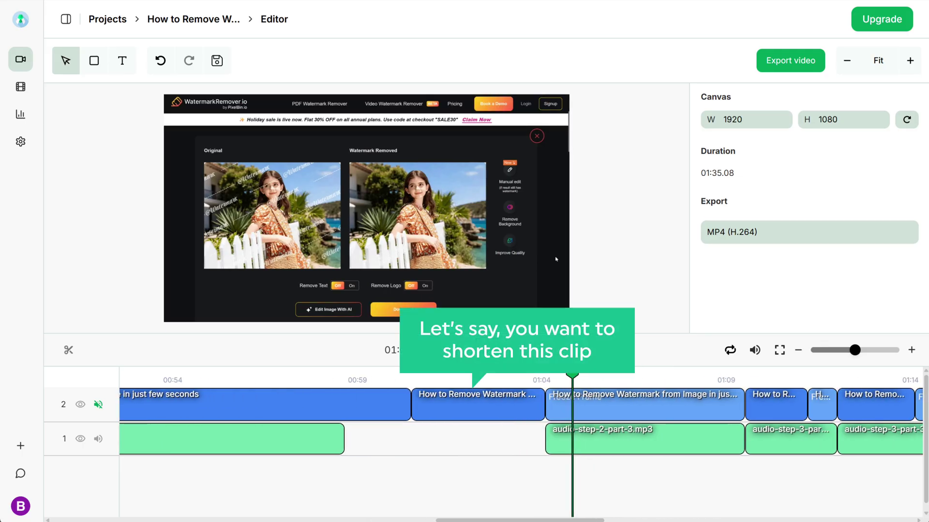
pyautogui.click(493, 396)
pyautogui.press('Delete')
pyautogui.moveTo(385, 380); pyautogui.dragTo(382, 397)
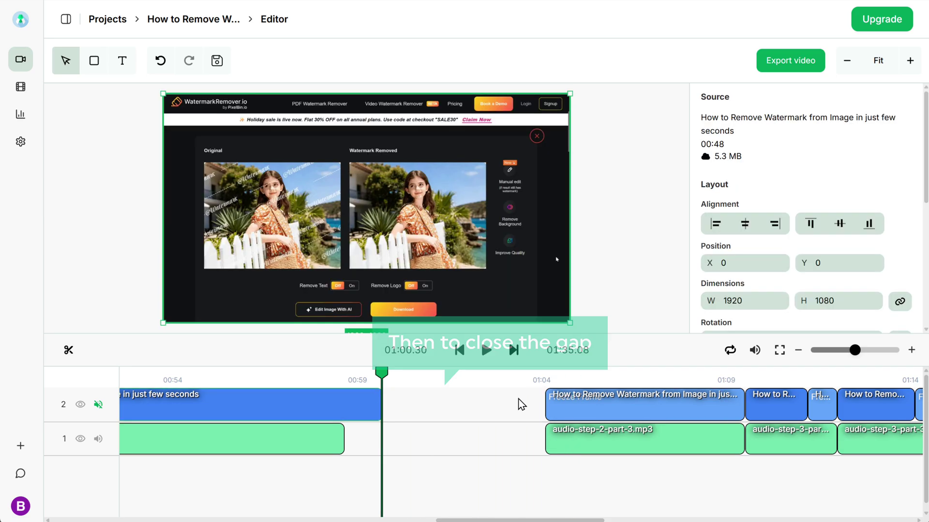
pyautogui.click(464, 405)
pyautogui.hscroll(6, 677, 449)
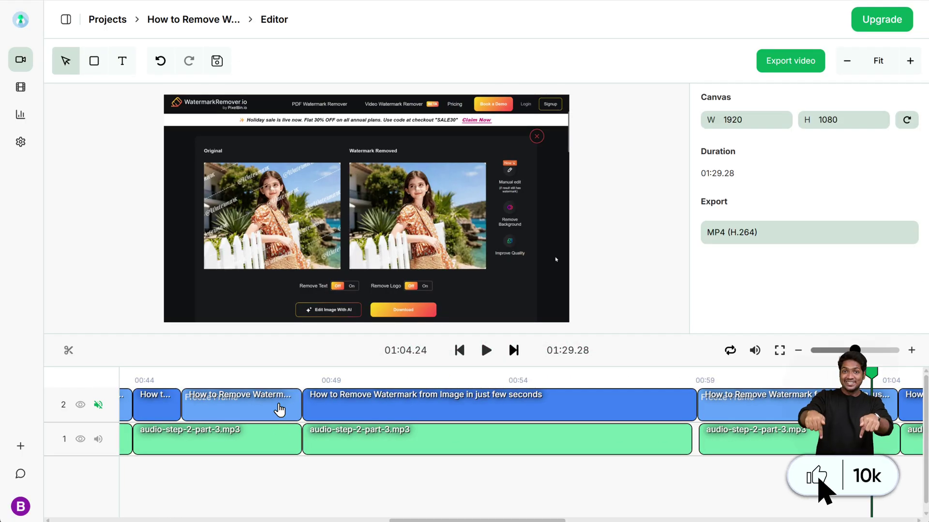
pyautogui.click(530, 380)
pyautogui.click(486, 350)
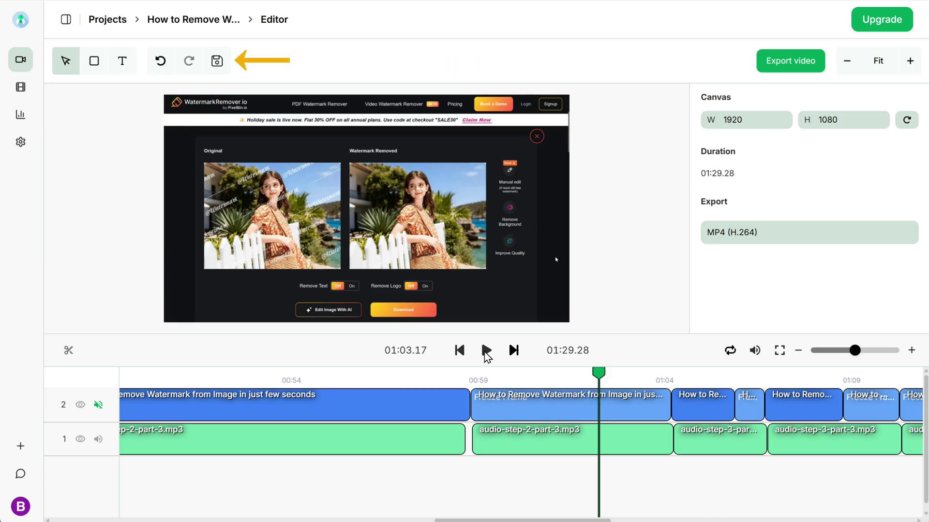
# Step: Save the edited project and export it as a 21.9 MB MP4
pyautogui.click(226, 61)
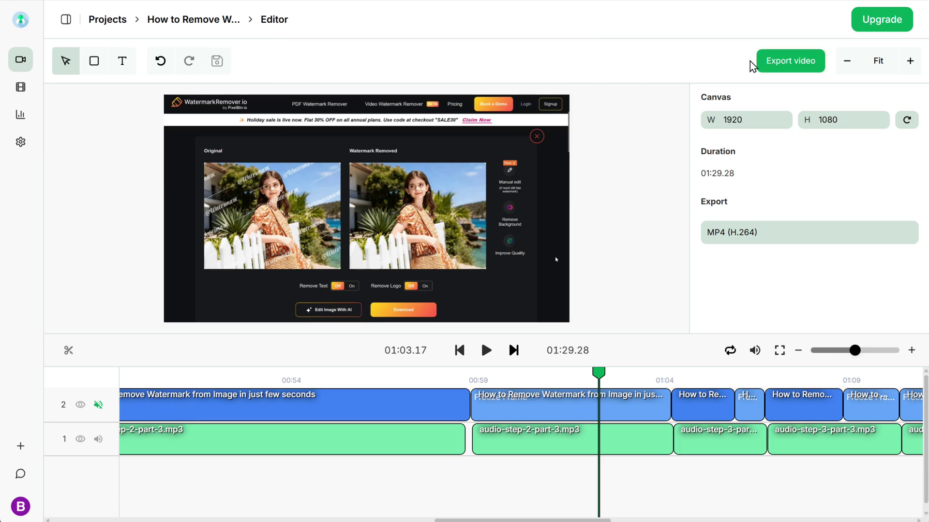
pyautogui.click(791, 62)
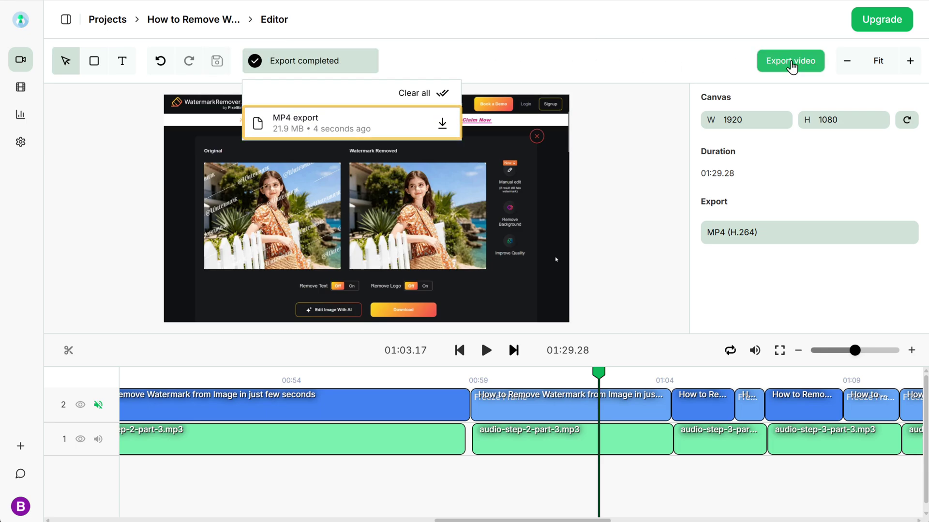
# Step: Download the exported MP4, play it in Media Player, and pause the playback
pyautogui.click(442, 124)
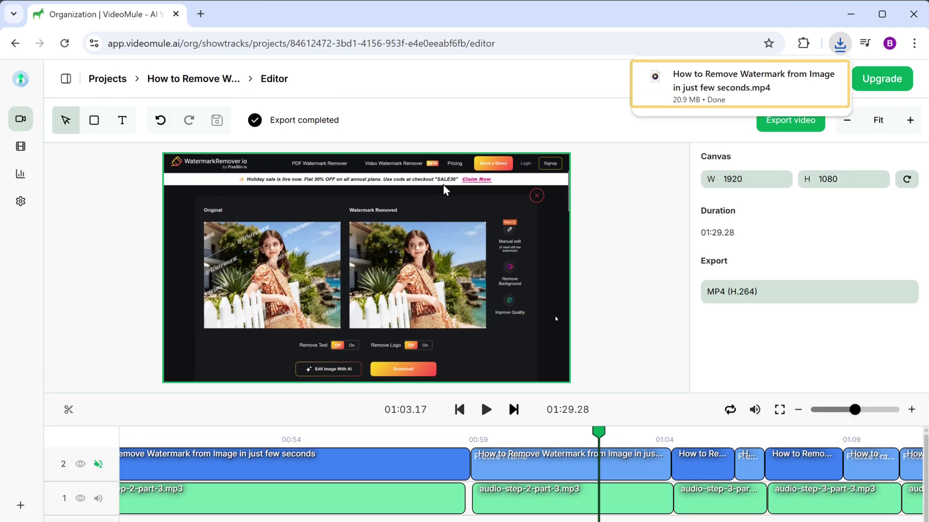
pyautogui.click(682, 95)
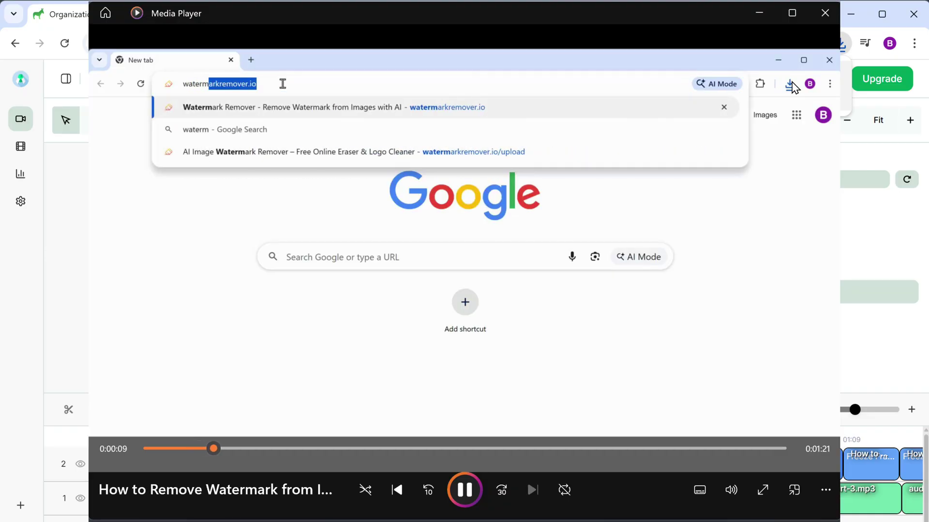
pyautogui.press('space')
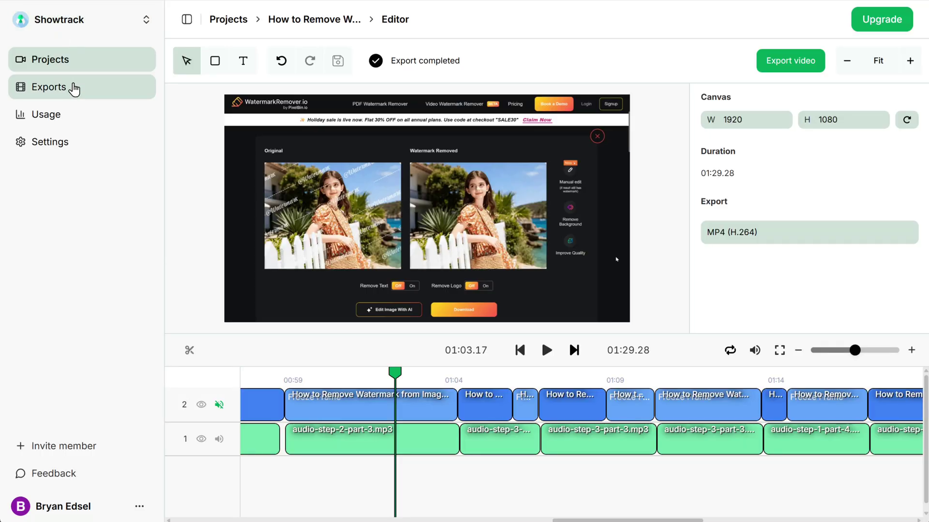
# Step: Check the Exports list and Usage & Limits page, then upgrade from Free to Plus
pyautogui.click(72, 87)
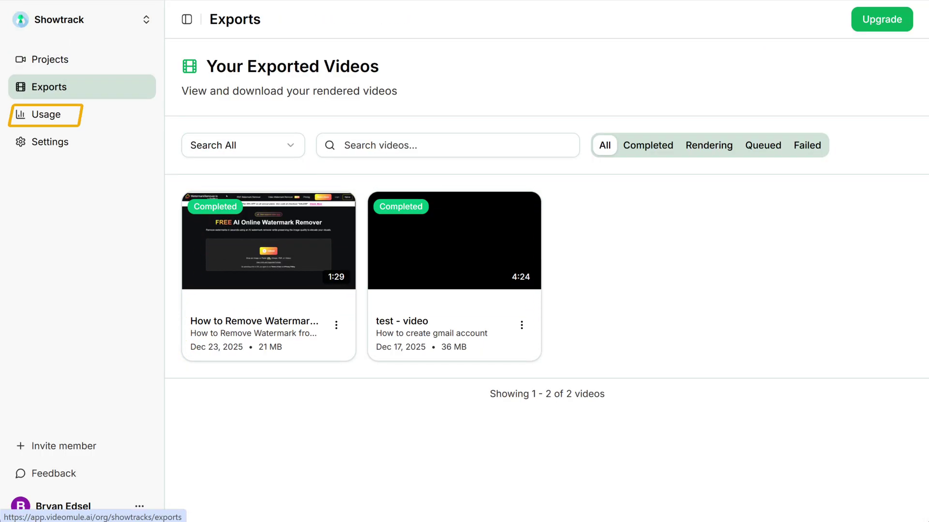
pyautogui.click(91, 119)
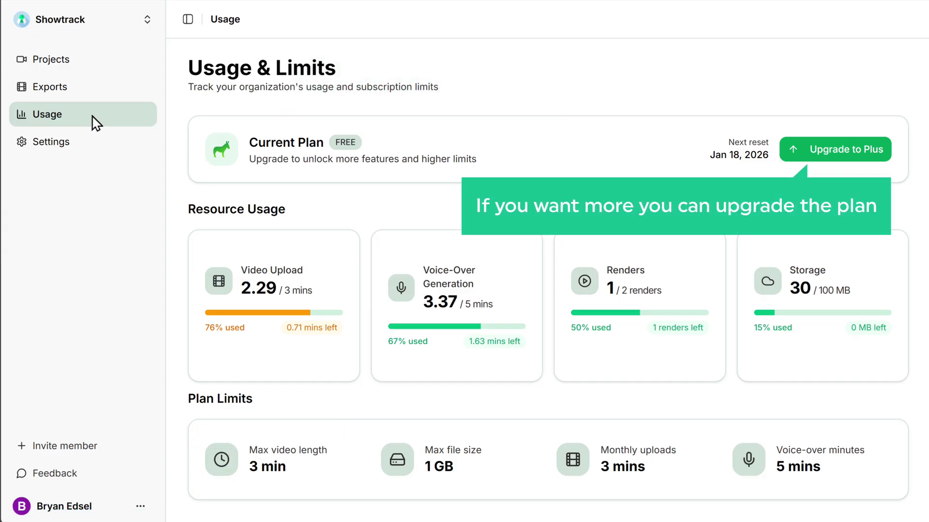
pyautogui.click(844, 157)
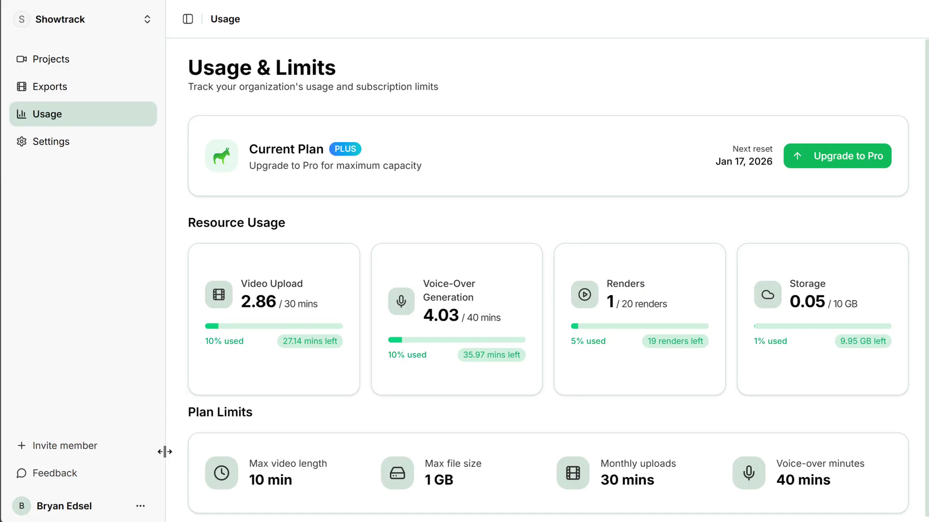
# Step: Invite a new member by entering their e-mail address, keeping the Member role, and sending it
pyautogui.click(67, 447)
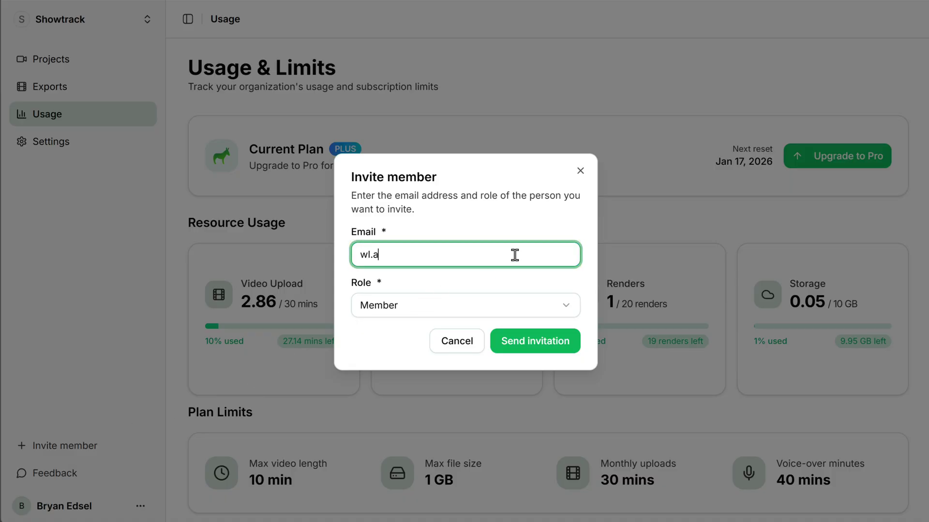
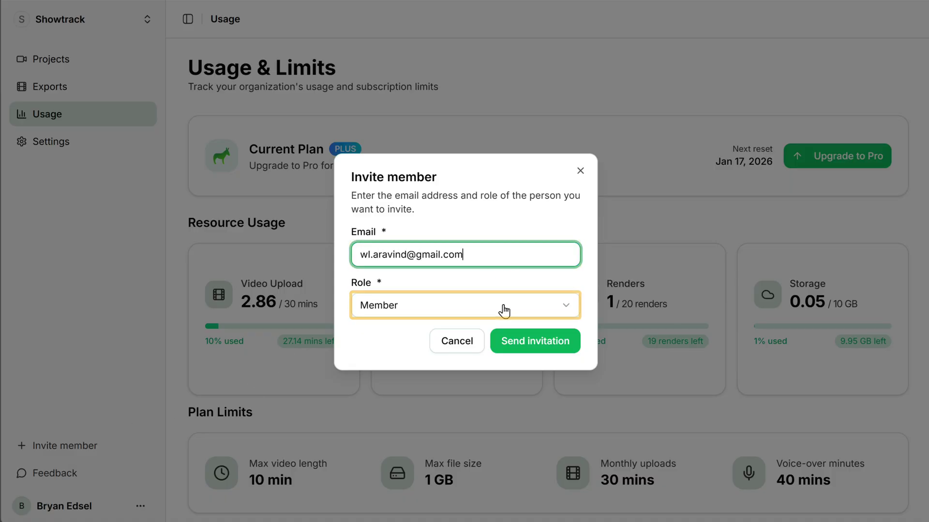
pyautogui.click(503, 306)
pyautogui.click(503, 305)
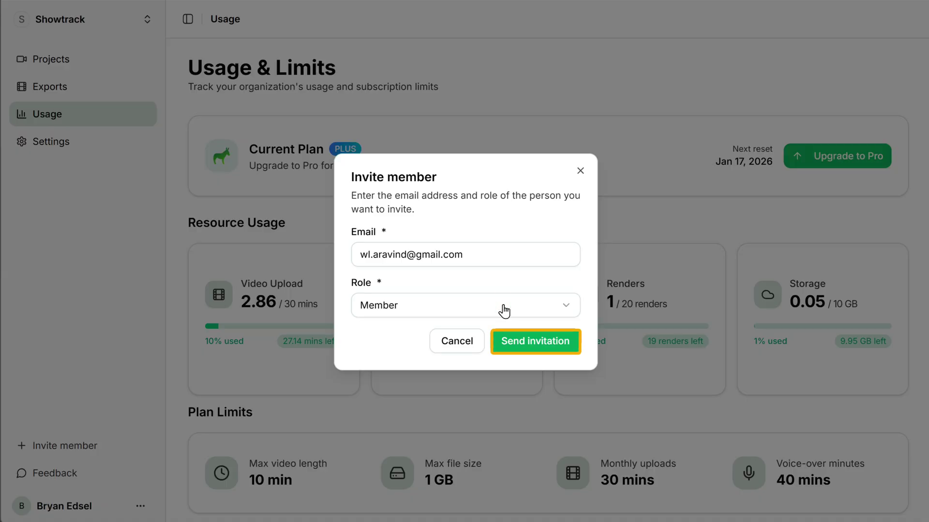
pyautogui.click(532, 342)
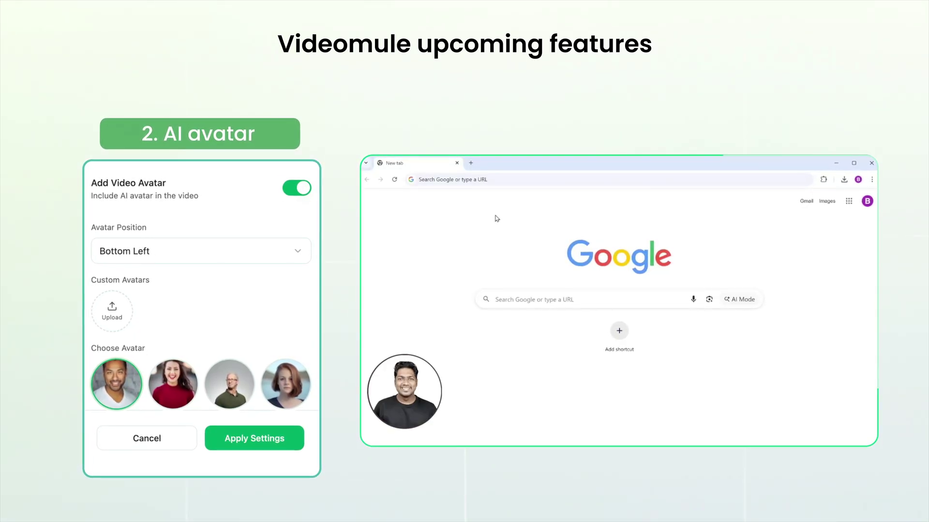
pyautogui.click(494, 179)
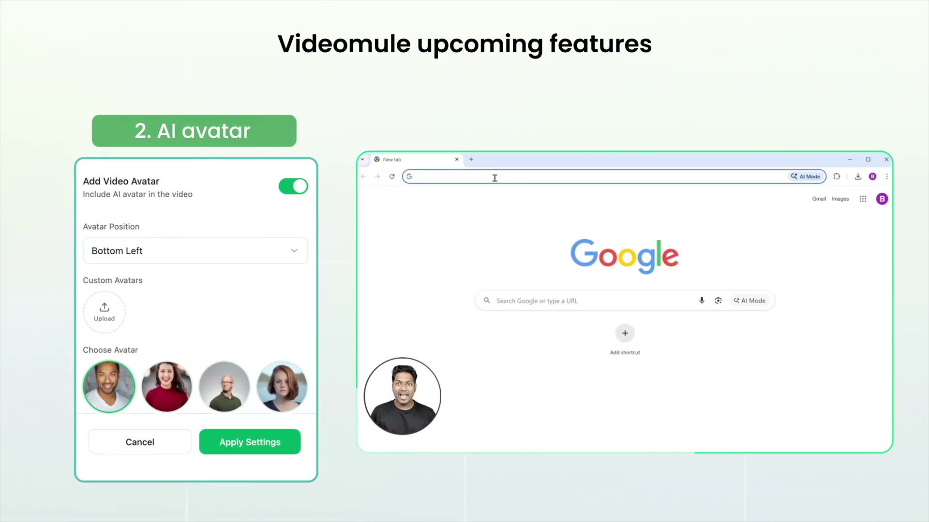
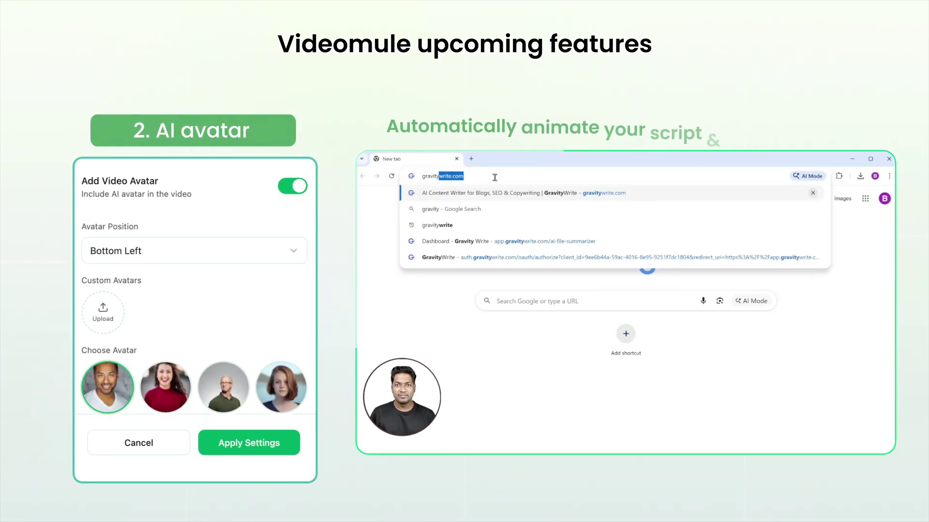